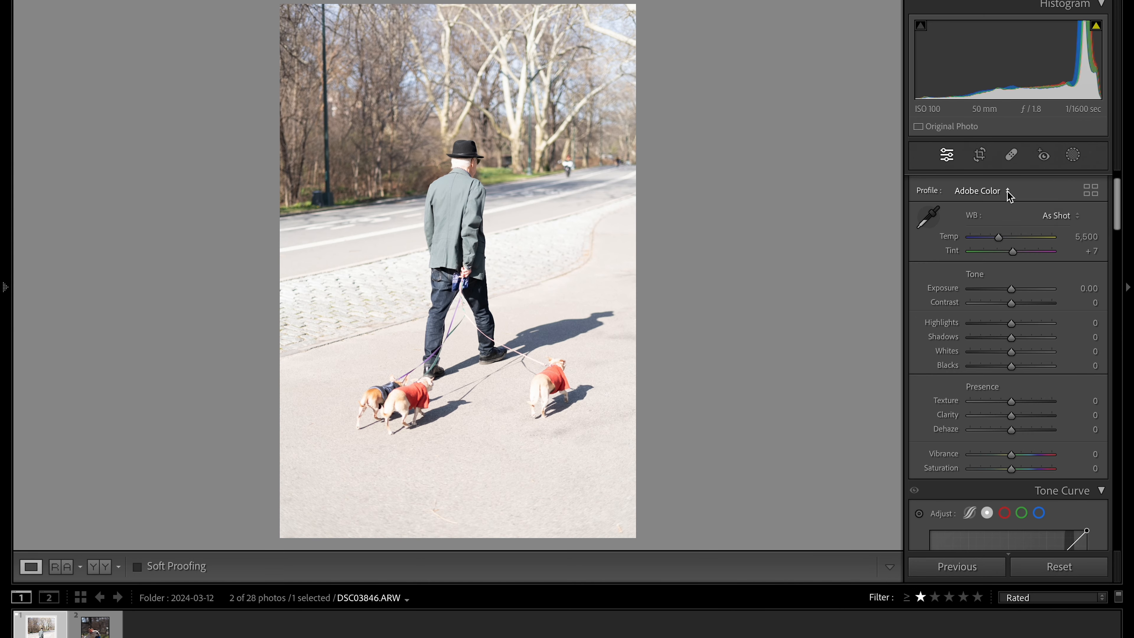
Apply the Adobe Portrait profile to the dog-walker photo and set its white balance to Daylight
left_click(1007, 192)
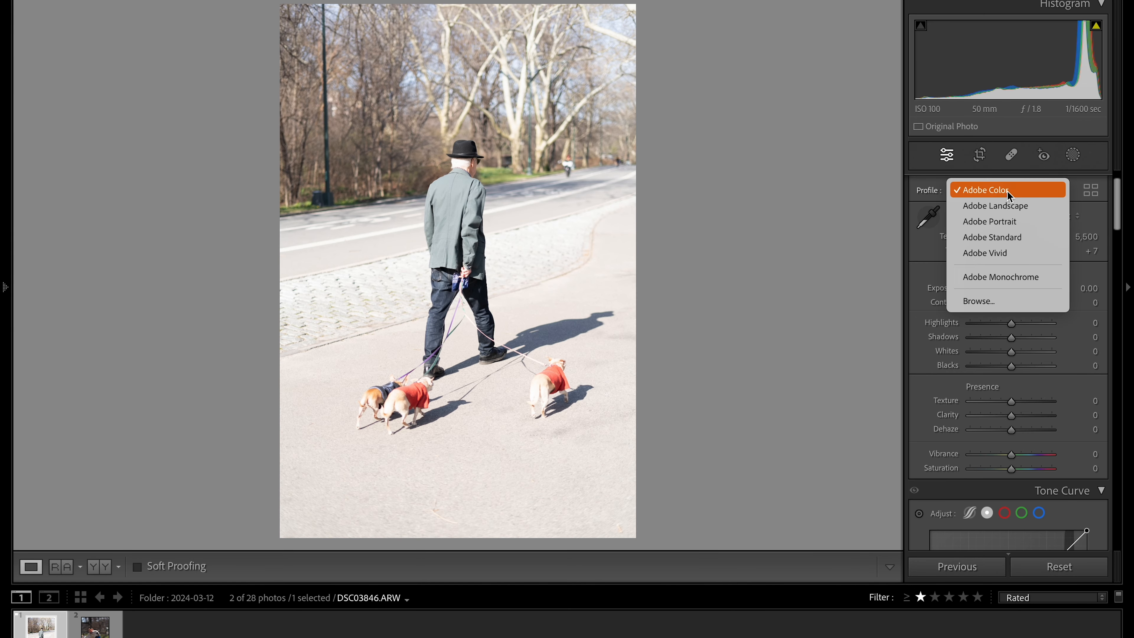
left_click(1008, 222)
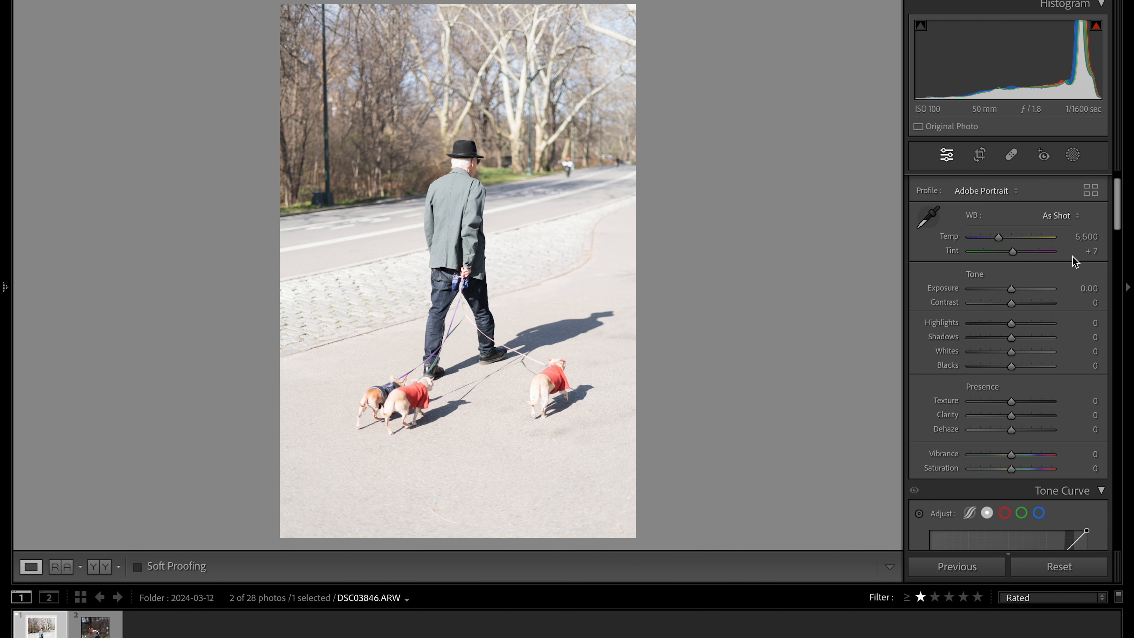
left_click(1075, 216)
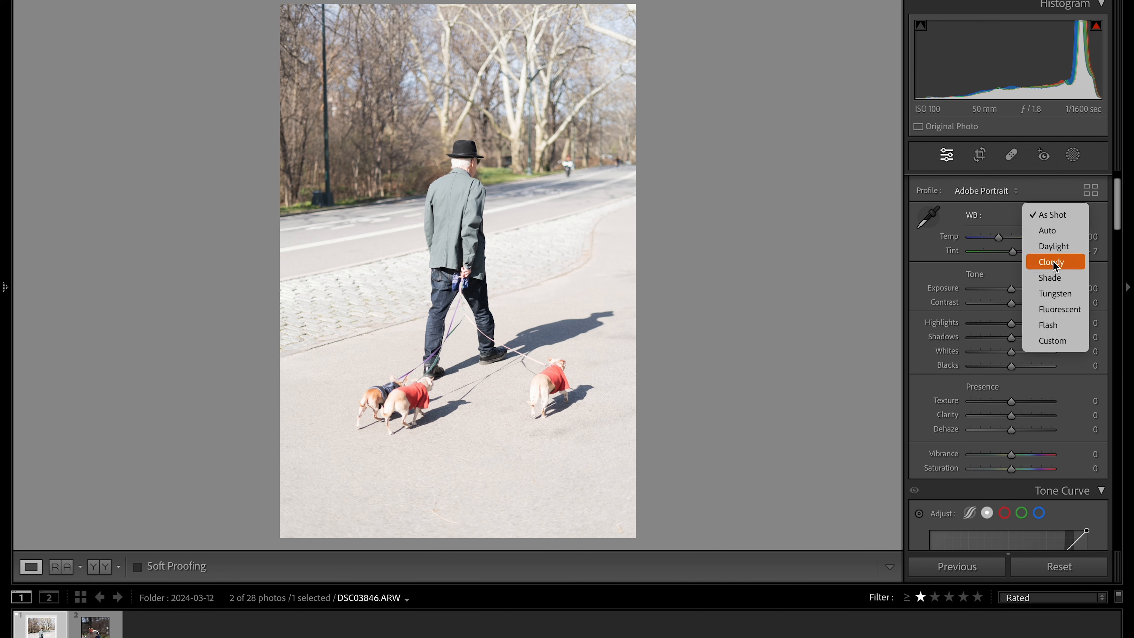
left_click(1055, 247)
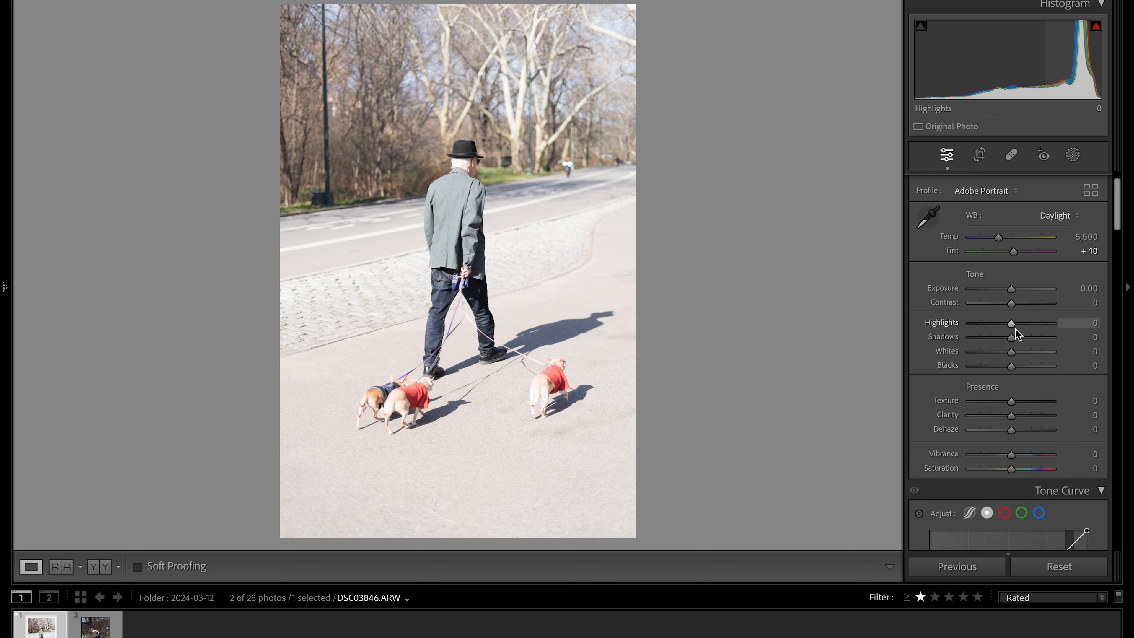
Set Highlights to -41, Shadows to -18, Blacks to +5 and Exposure to -0.70, and compare the photo before and after
left_click_drag(1008, 326, 1015, 366)
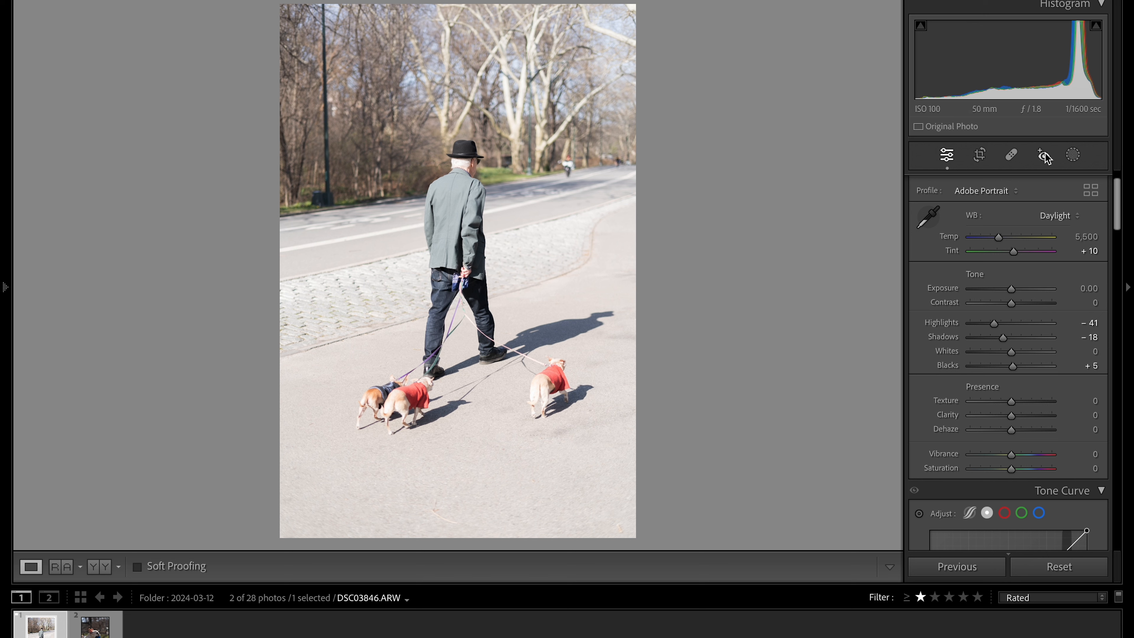
left_click_drag(1014, 284, 1008, 289)
left_click(103, 572)
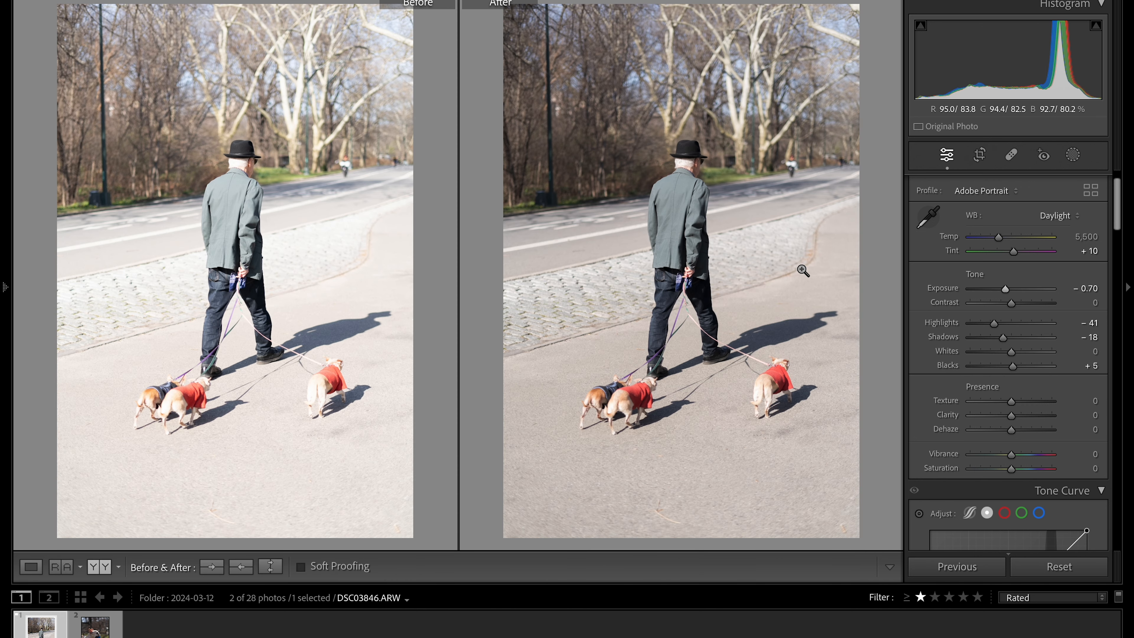
left_click(31, 568)
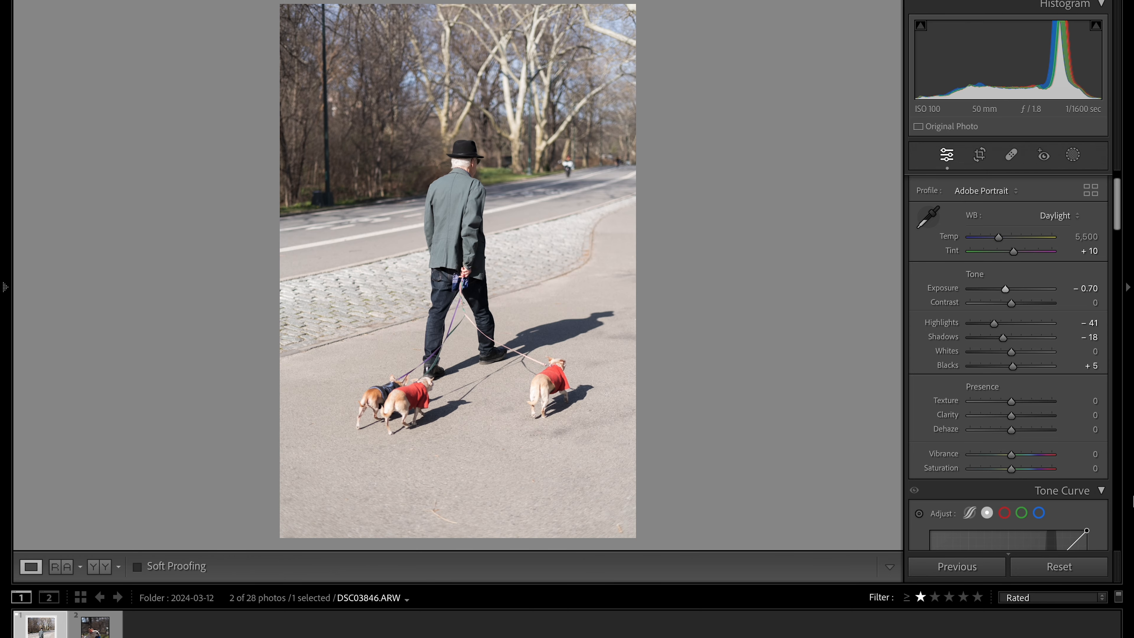
Set Texture to +9, Clarity to +13, Dehaze to -5 and Vibrance to +6
scroll(1028, 416, "down", 4)
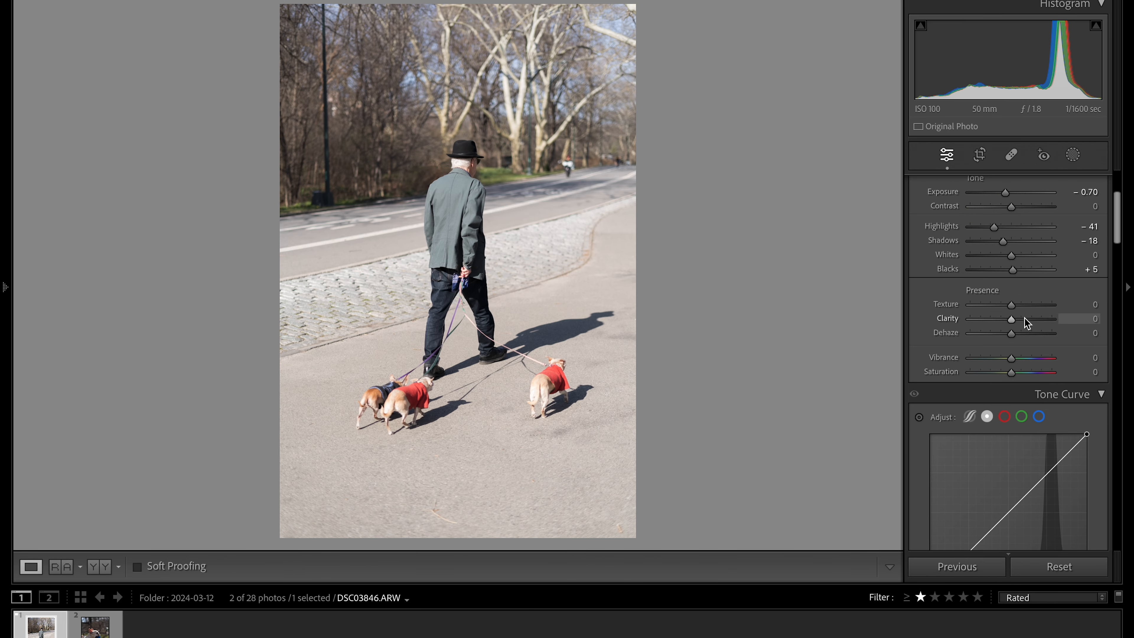
left_click_drag(1012, 309, 1015, 337)
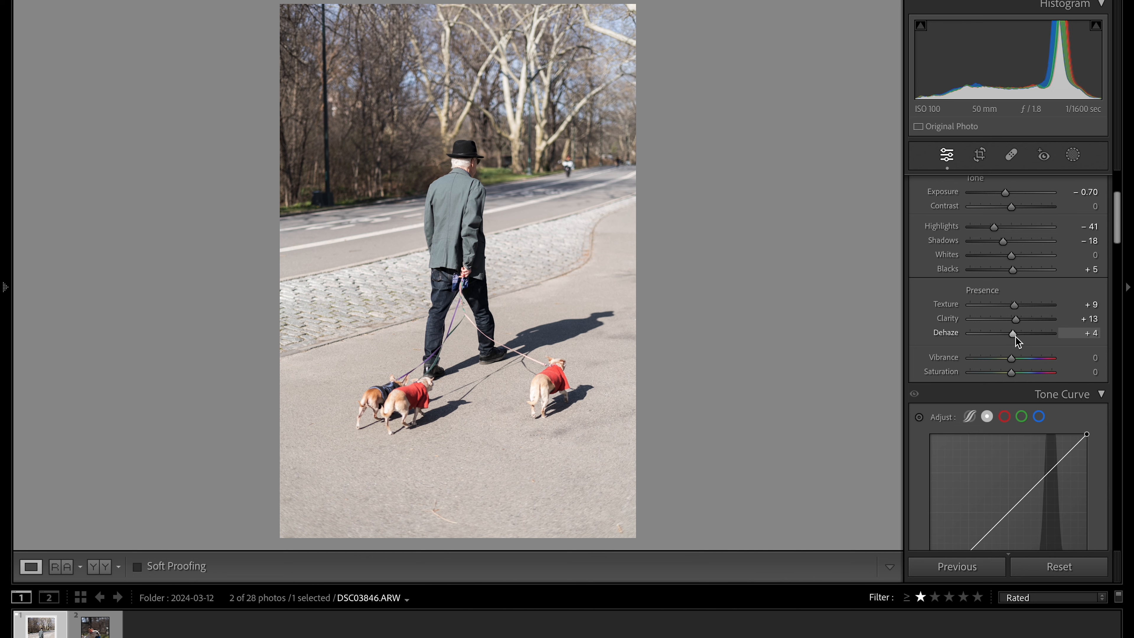
scroll(1015, 337, "down", 4)
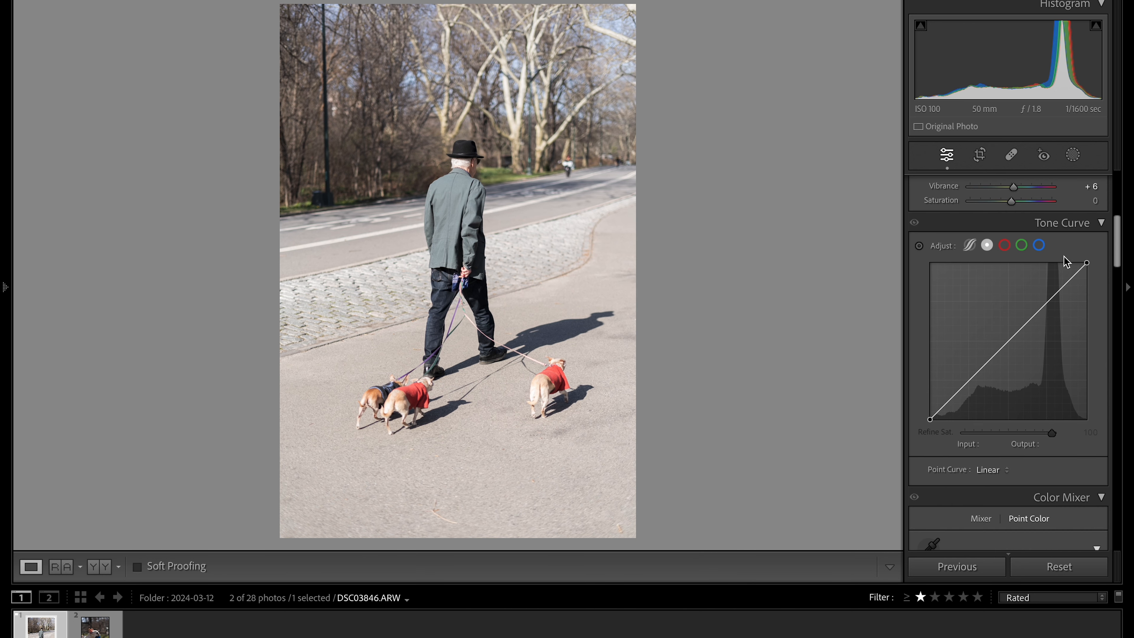
Shape the tone curve with a lowered white point, a slightly raised black point, and points near 196/182 and 130/121
left_click_drag(1087, 263, 1090, 272)
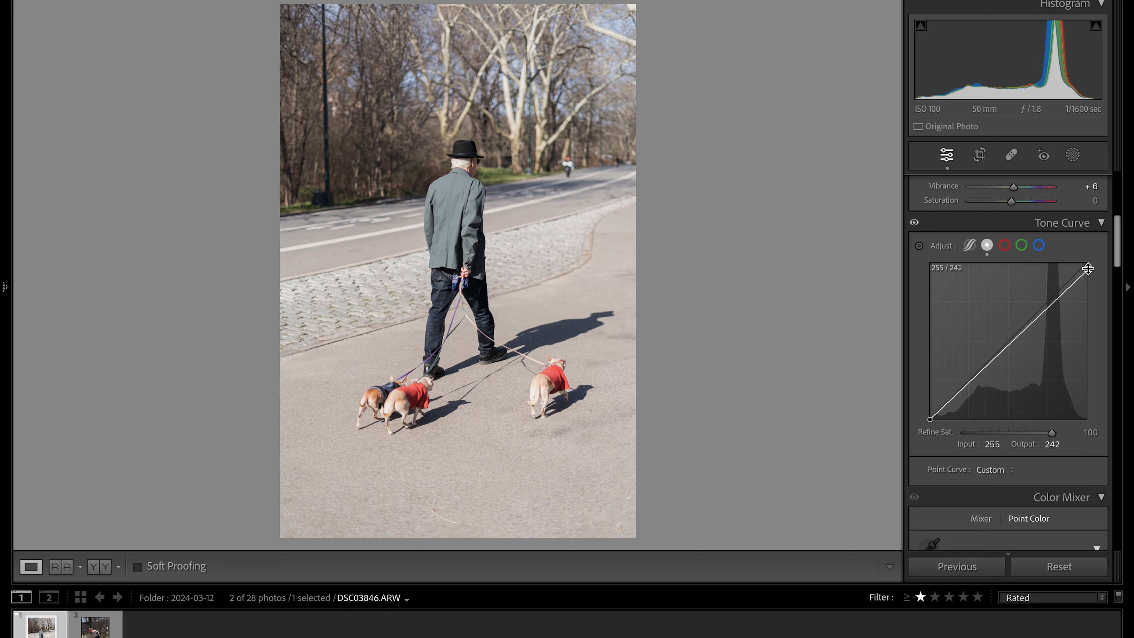
left_click_drag(1087, 271, 1086, 285)
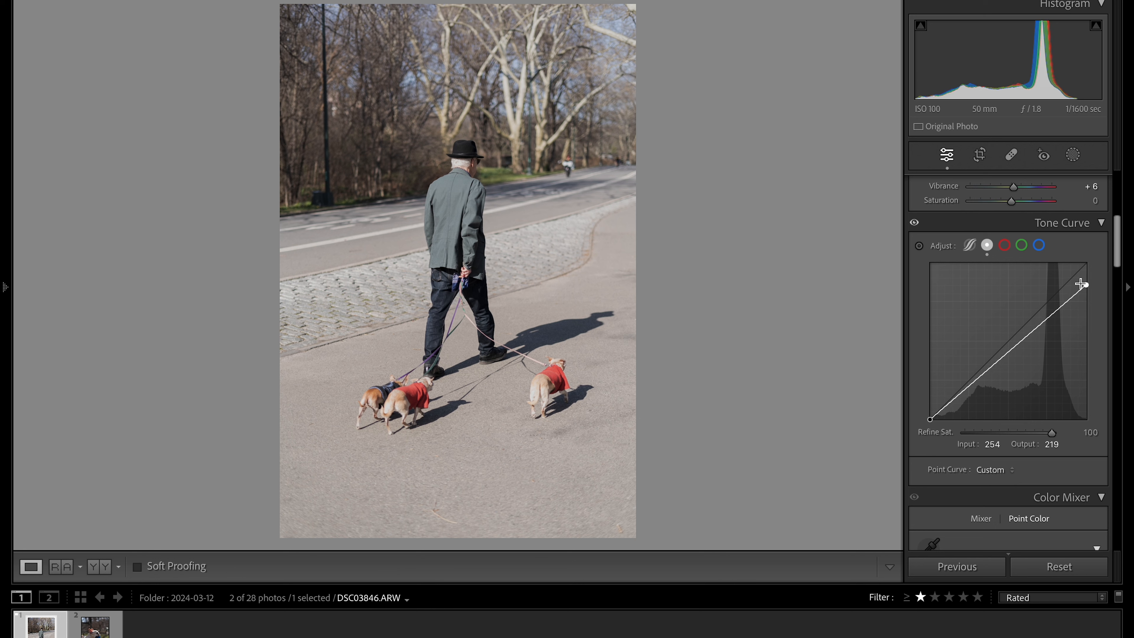
left_click_drag(1086, 286, 1089, 282)
left_click_drag(1049, 313, 1051, 306)
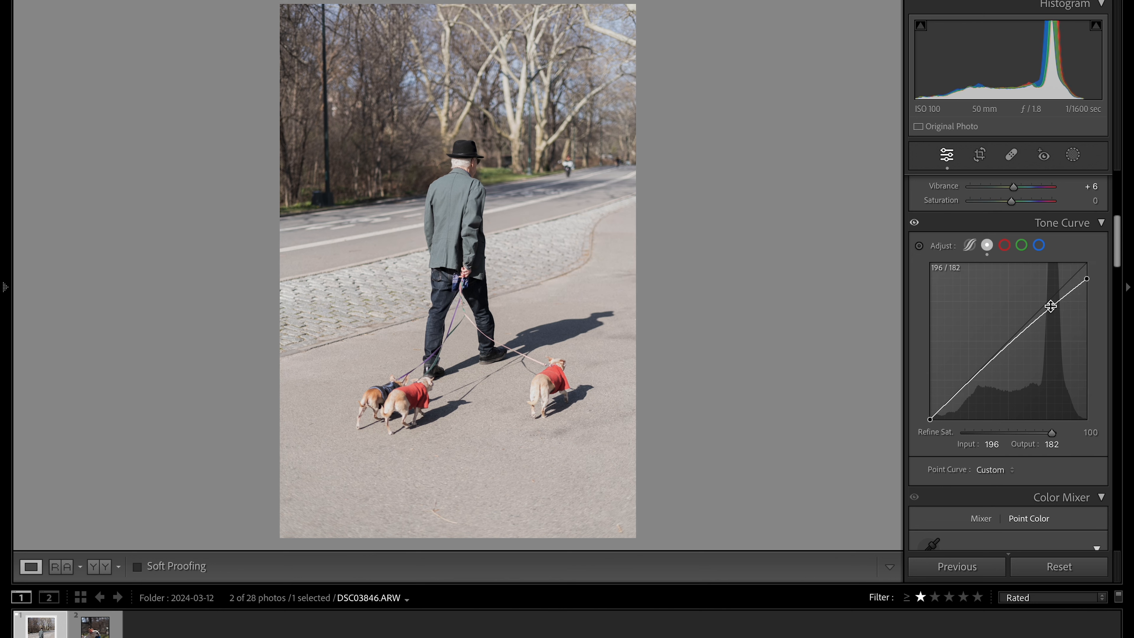
left_click_drag(1012, 340, 1013, 344)
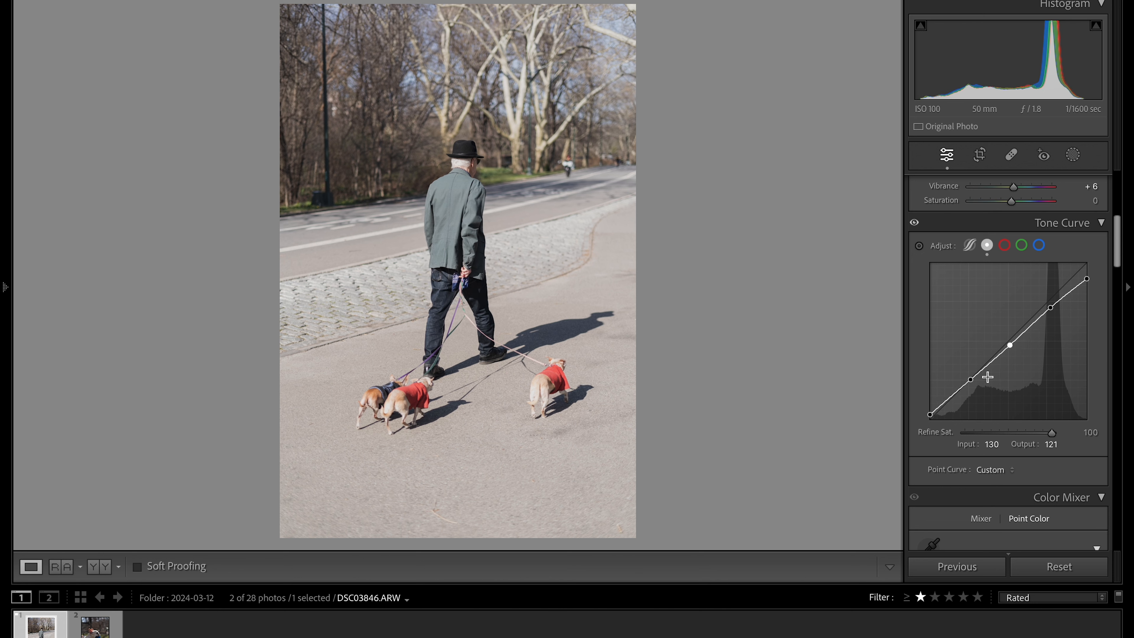
Raise the sharpening Amount to about 85 and adjust the sharpening Radius and Masking
scroll(1026, 425, "up", 3)
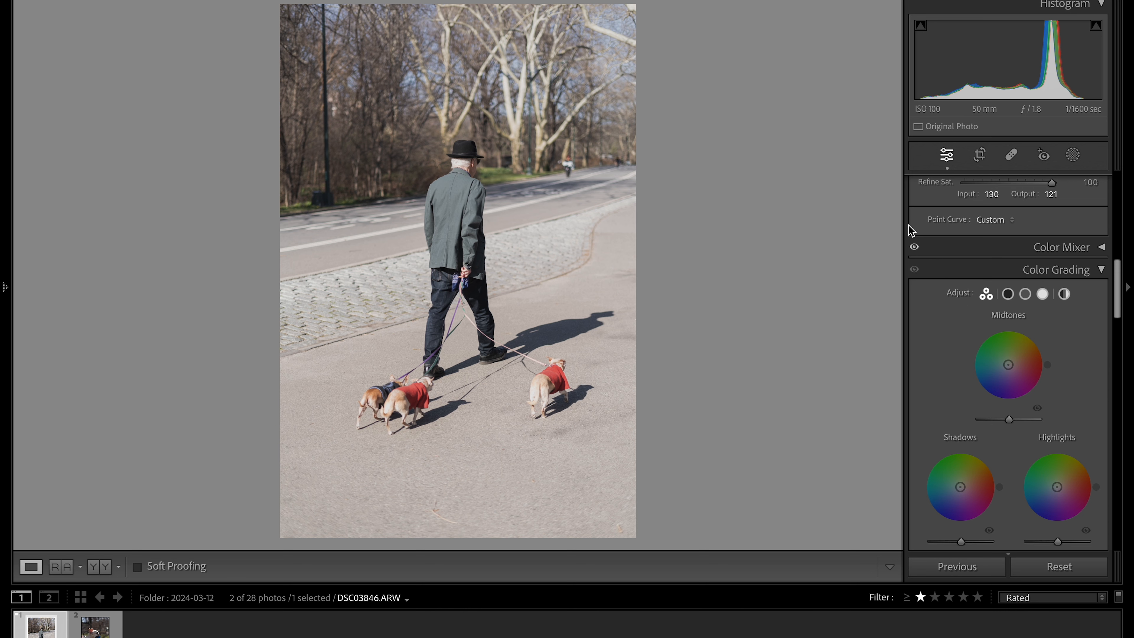
scroll(1036, 390, "down", 5)
scroll(1036, 391, "down", 2)
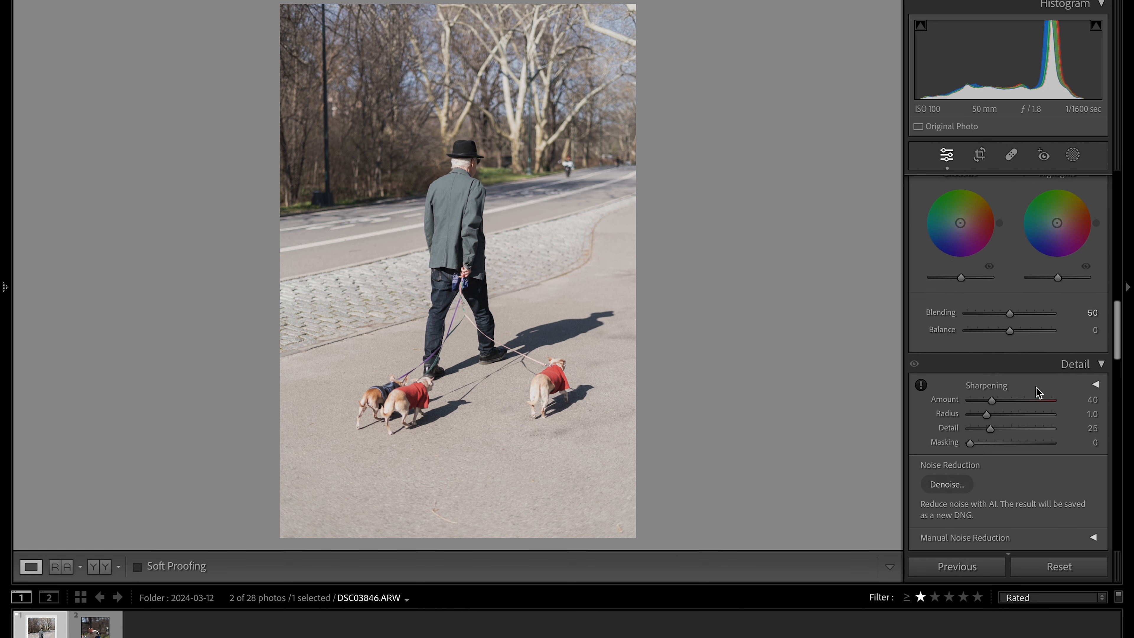
scroll(1024, 397, "down", 1)
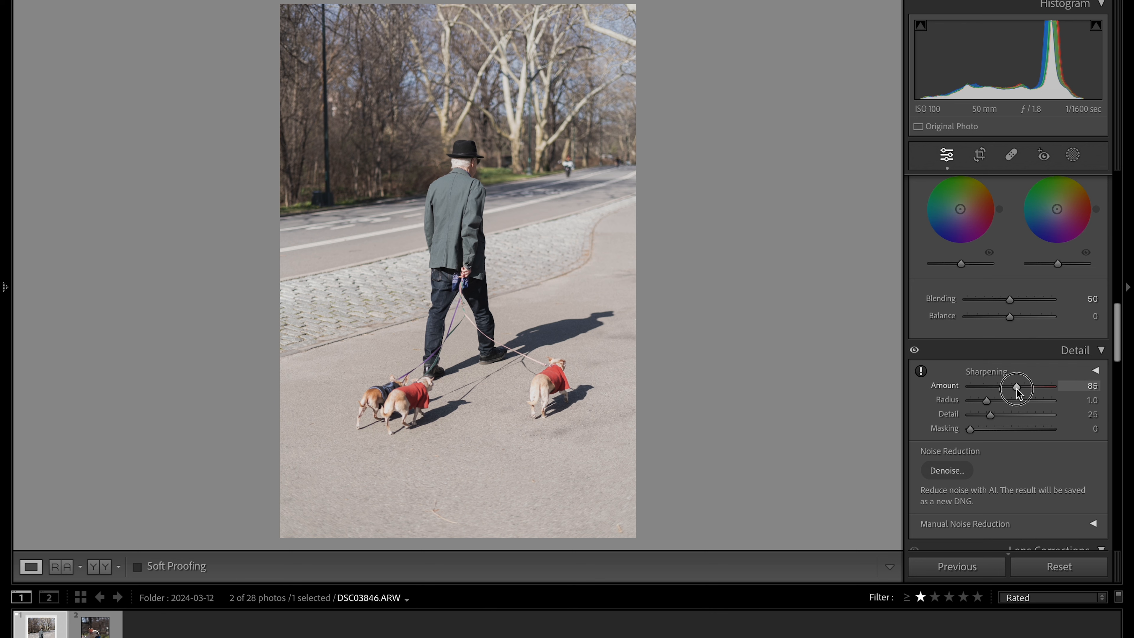
left_click_drag(987, 400, 977, 431)
Enable lens profile corrections and chromatic aberration removal for the photo
scroll(1022, 441, "down", 12)
left_click(922, 415)
scroll(1013, 458, "down", 7)
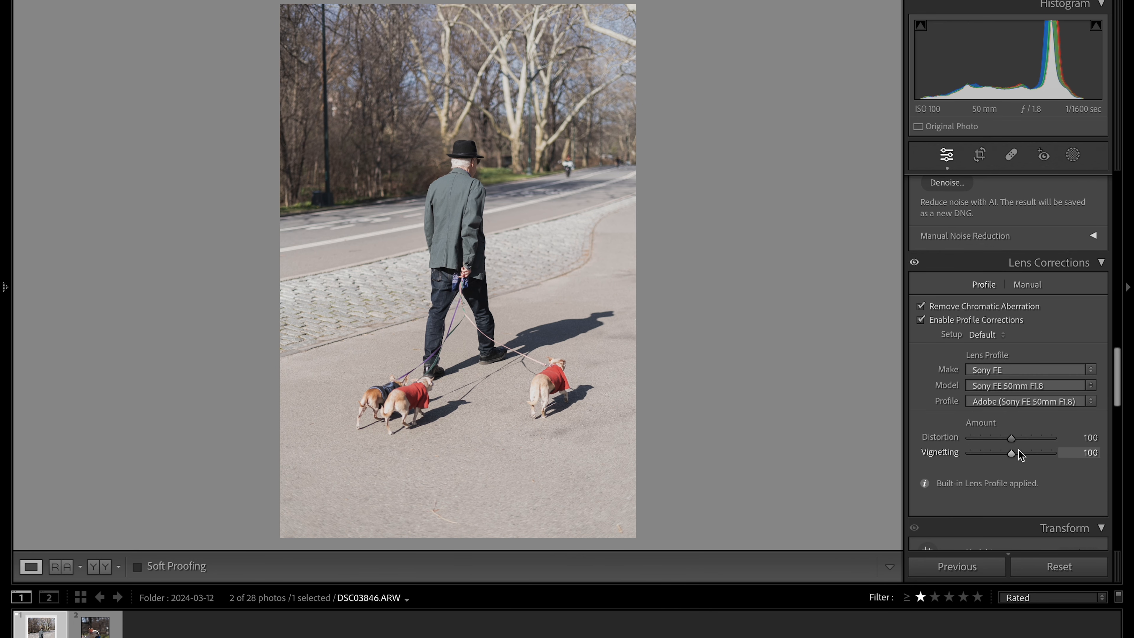
Apply Lens Blur to the photo at its default amount of 50 and compare the before and after versions
scroll(1019, 450, "down", 17)
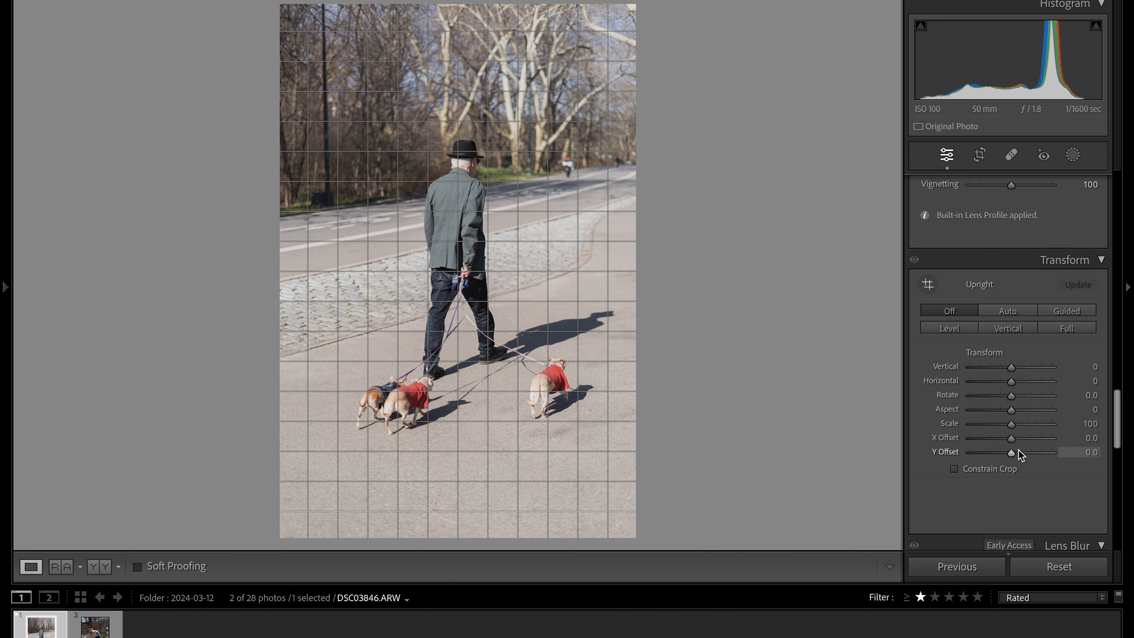
scroll(1020, 451, "down", 10)
scroll(1020, 453, "up", 20)
scroll(1011, 469, "down", 20)
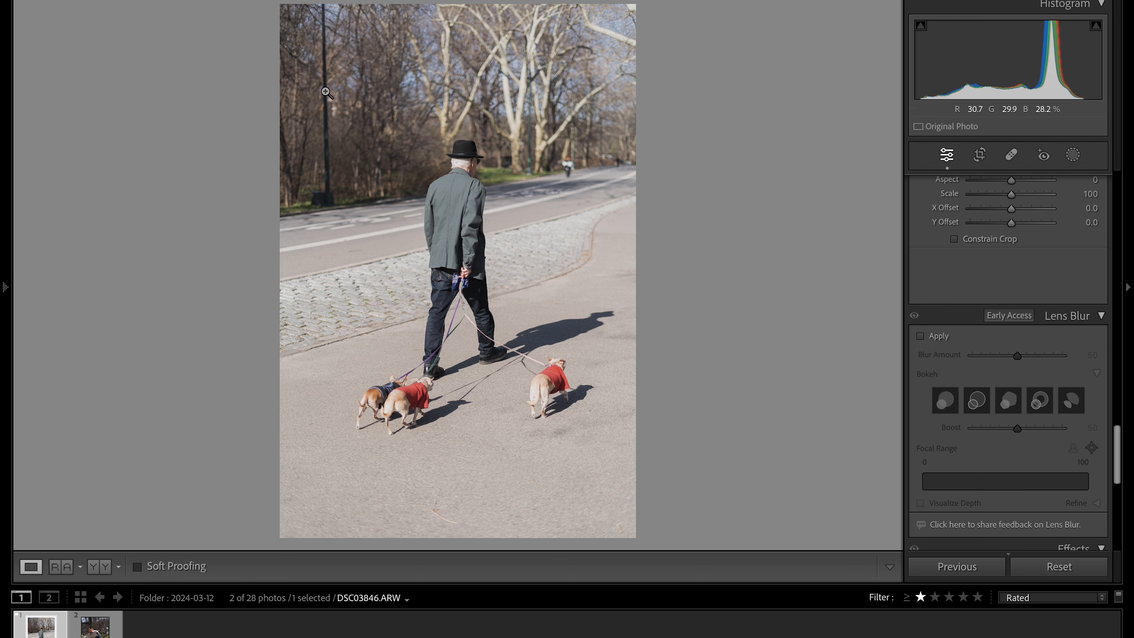
scroll(1014, 337, "down", 3)
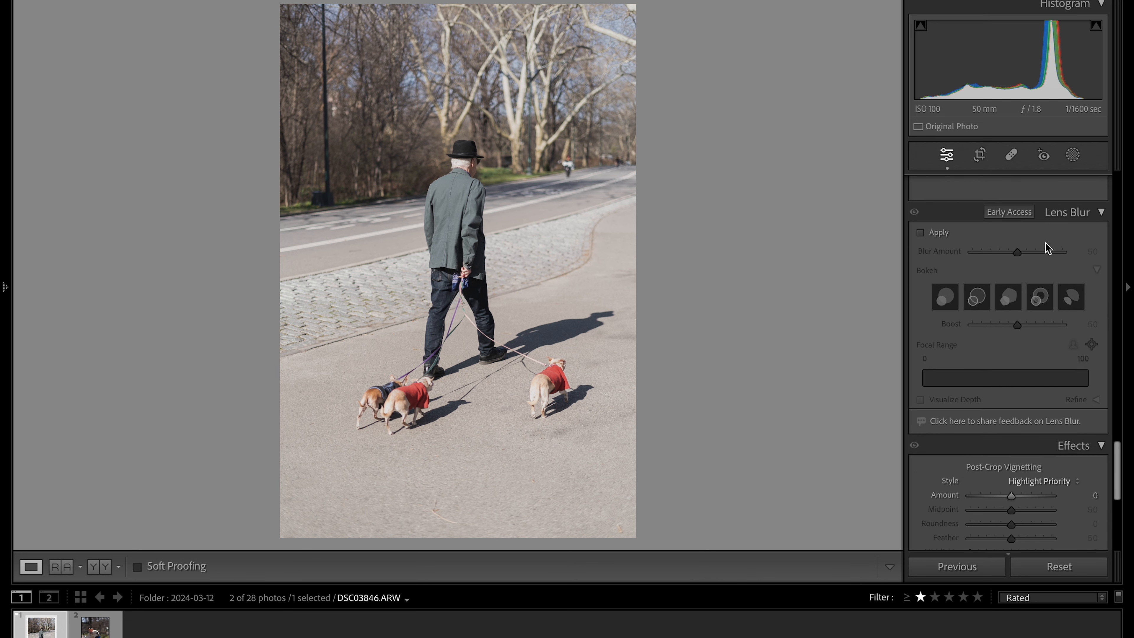
left_click(921, 233)
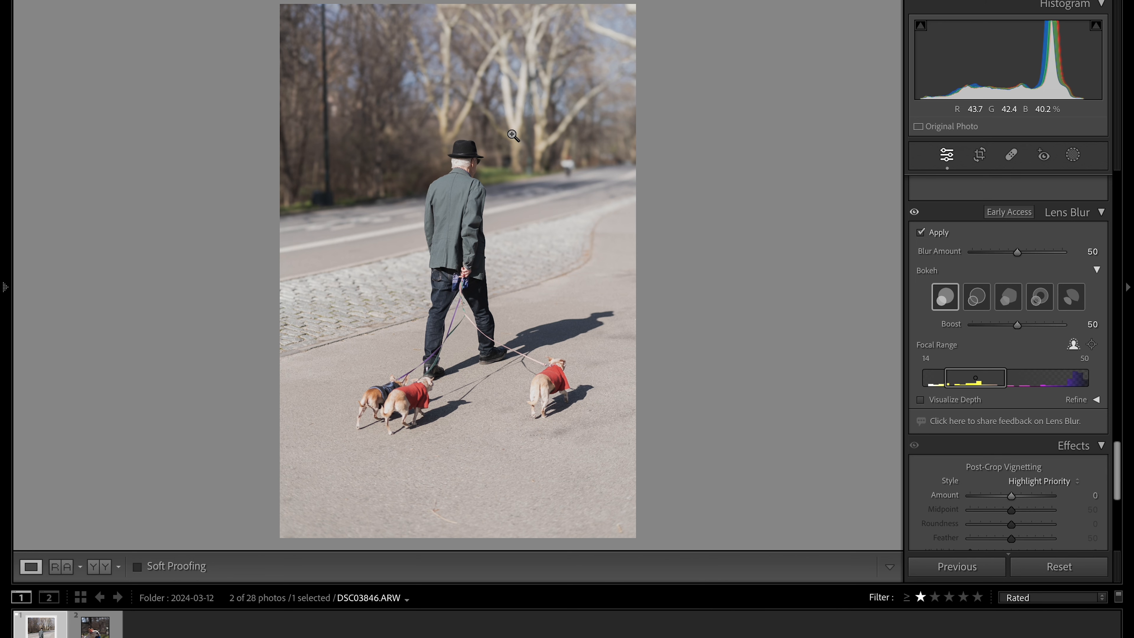
left_click(99, 571)
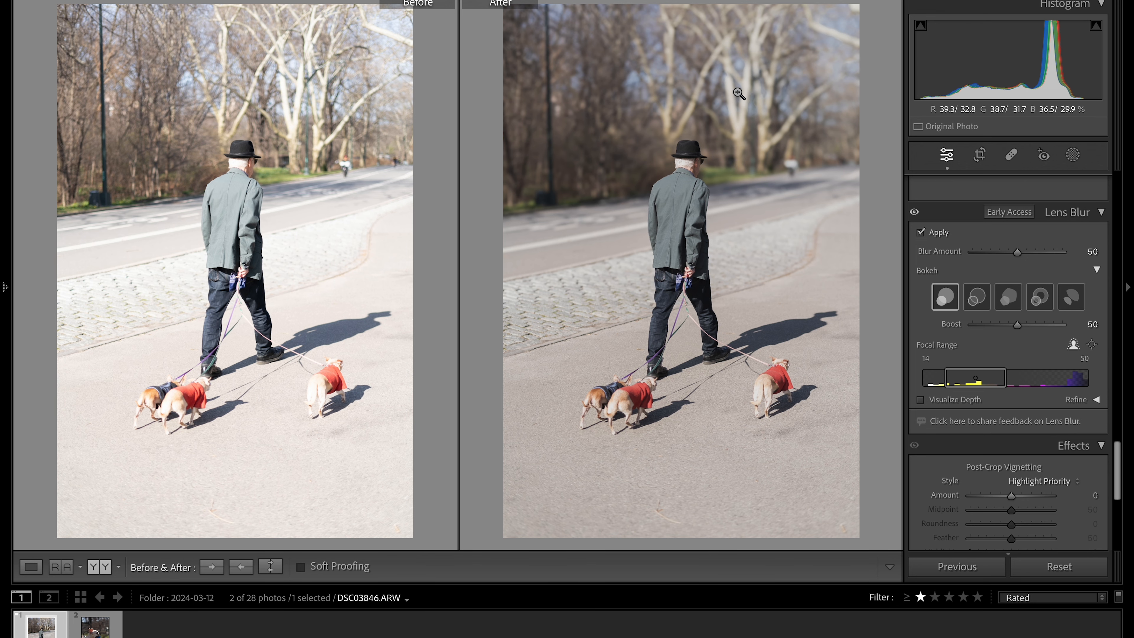
left_click(30, 568)
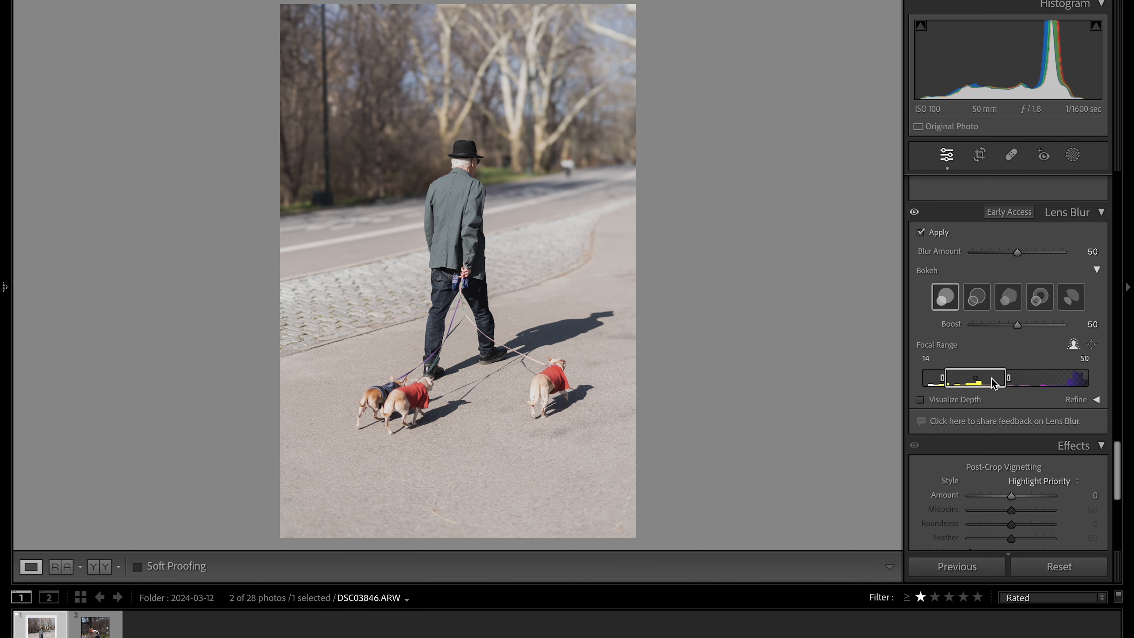
Focus the Lens Blur on the walking man and set the Blur Amount to 70, comparing with the original
left_click_drag(992, 377, 1075, 384)
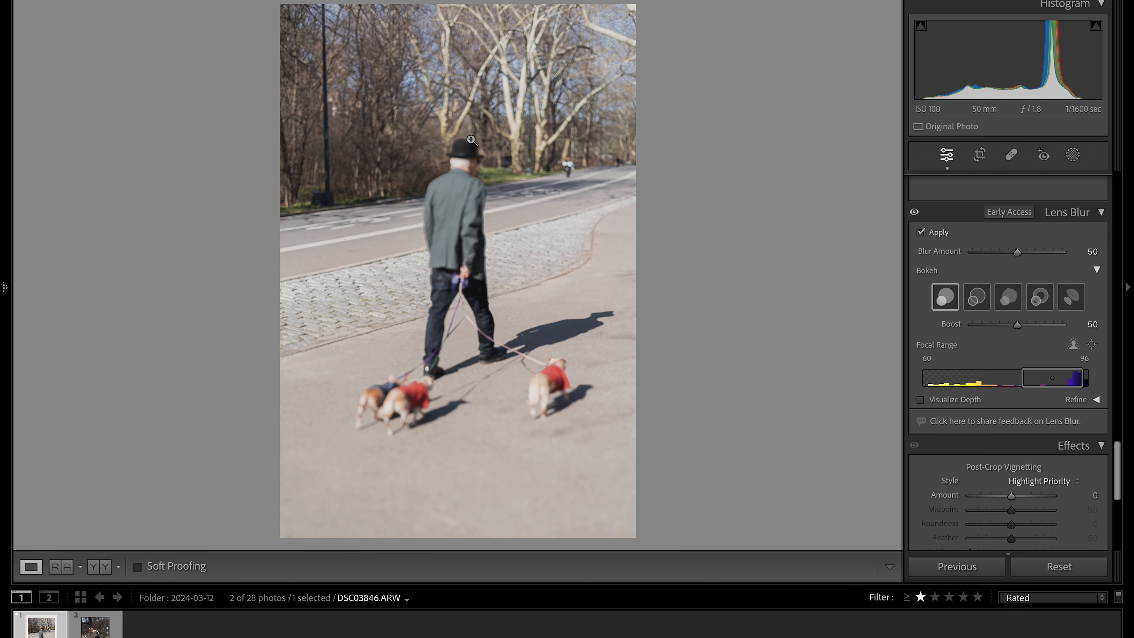
left_click(456, 220)
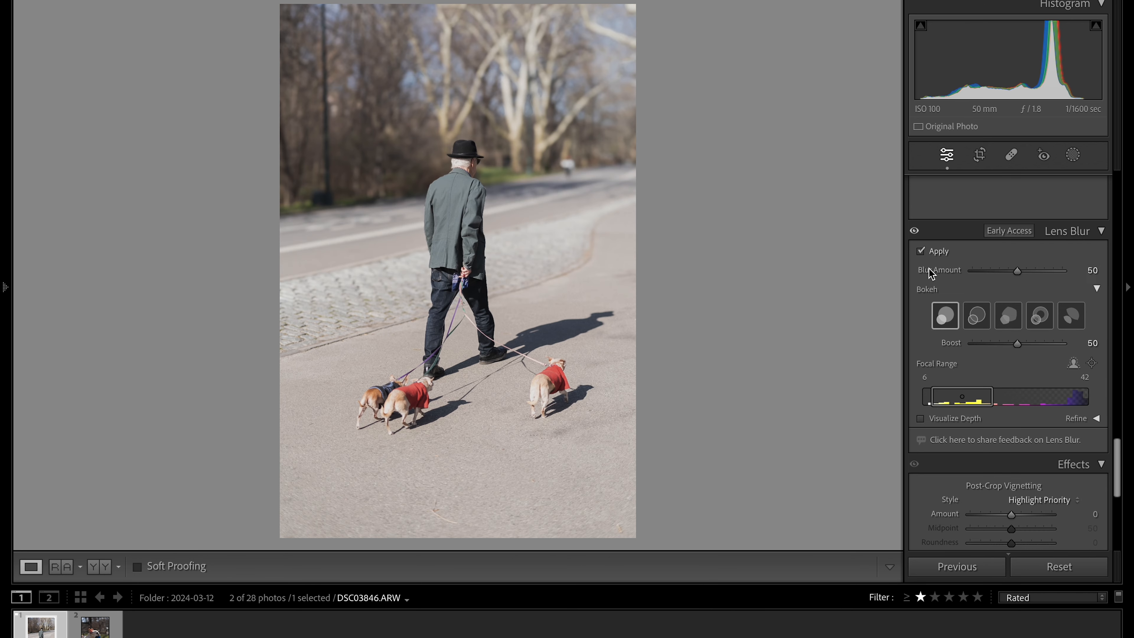
mouse_move(1023, 272)
left_mouse_down()
mouse_move(1052, 278)
mouse_move(975, 273)
mouse_move(1036, 271)
left_mouse_up()
key("y")
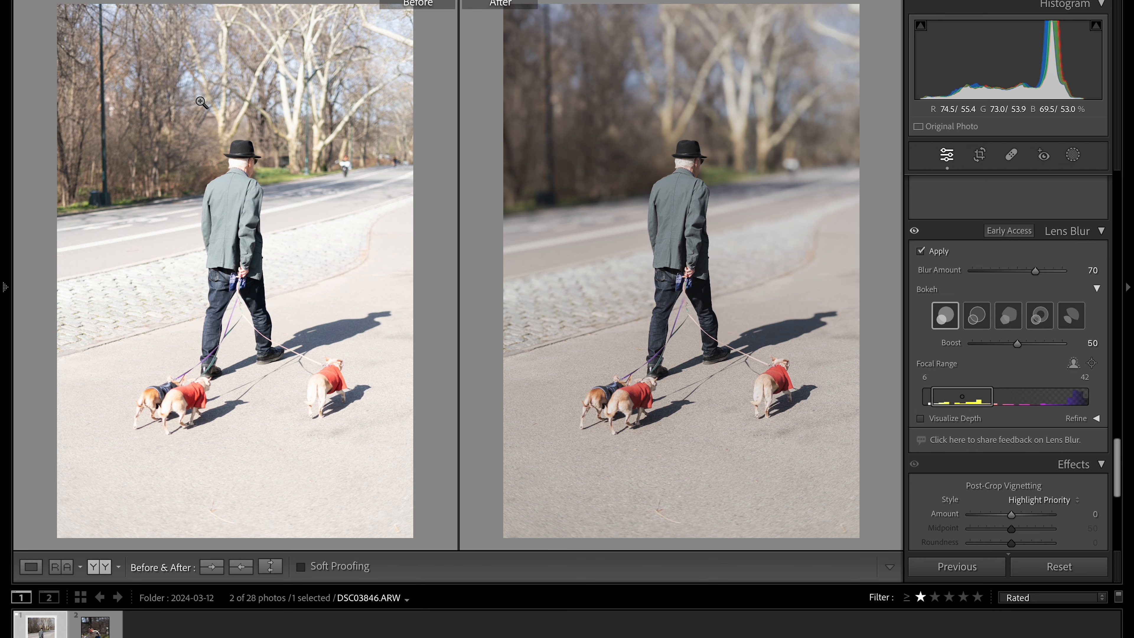
key("y")
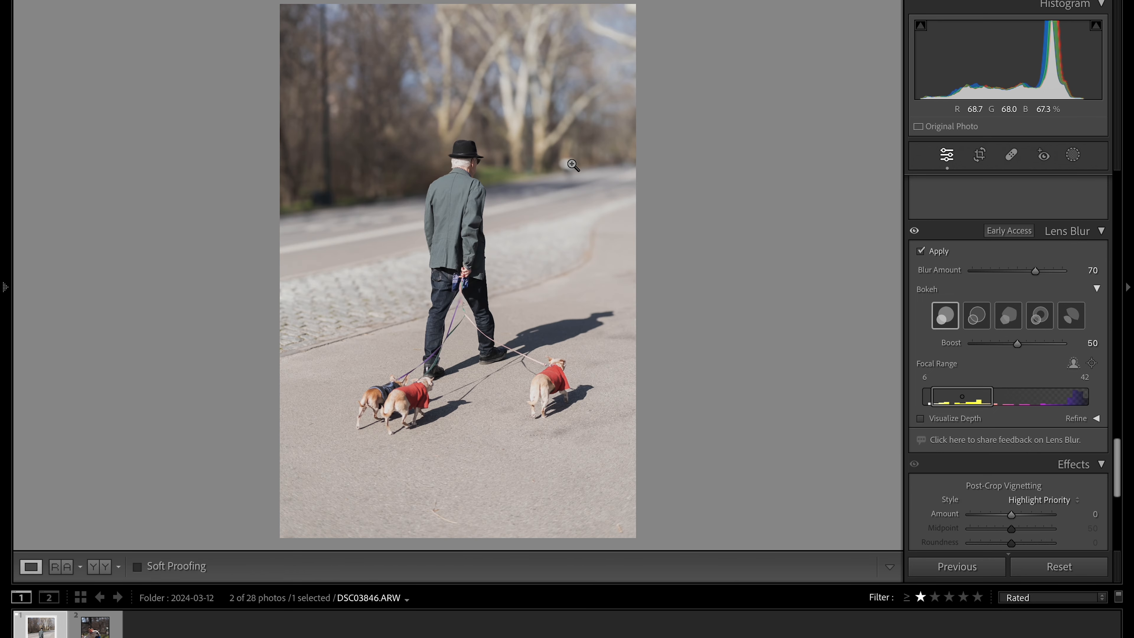
Remove the blurred cyclist on the road behind the man with the healing tool
left_click(569, 167)
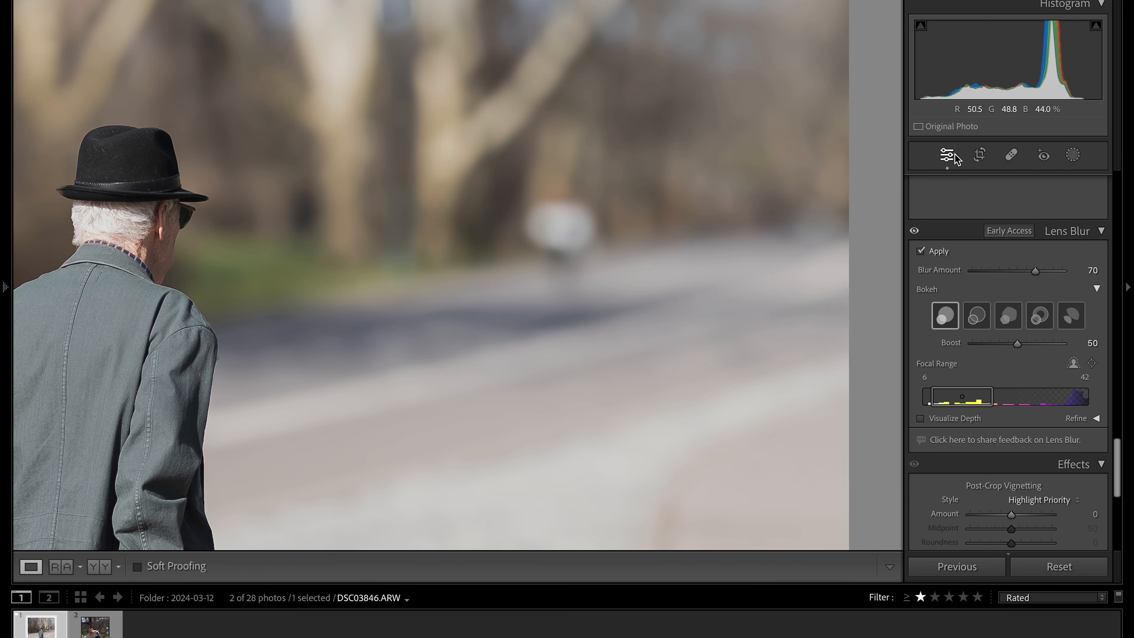
left_click(1012, 154)
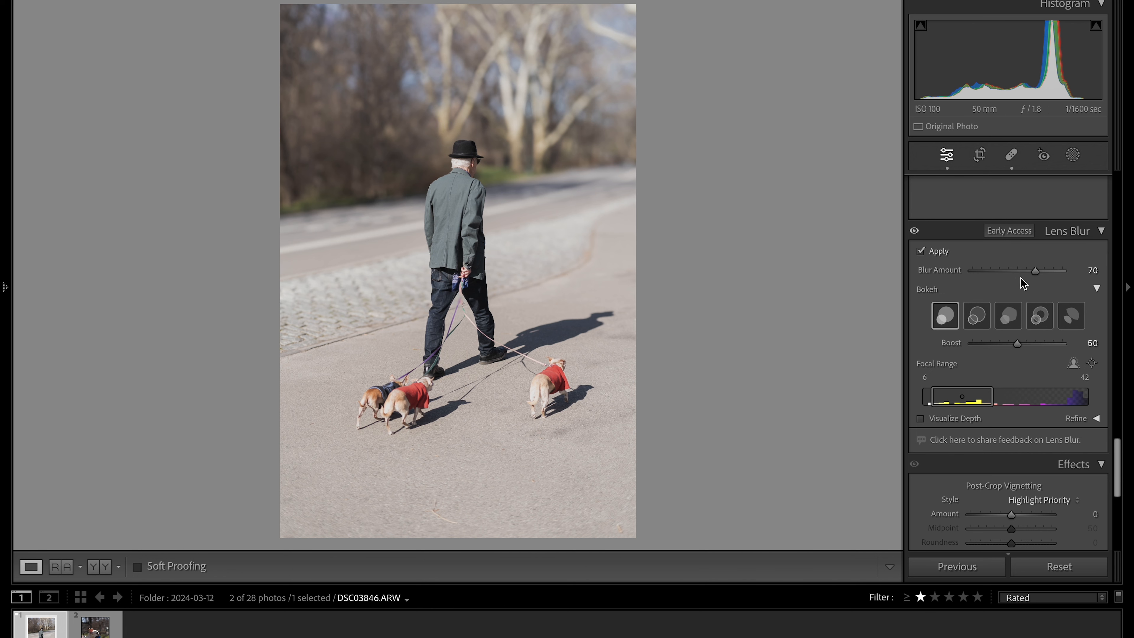
mouse_move(1034, 272)
left_mouse_down()
mouse_move(1010, 272)
mouse_move(1035, 272)
left_mouse_up()
Start cropping the dog-walker photo
scroll(1010, 384, "up", 20)
left_click(987, 155)
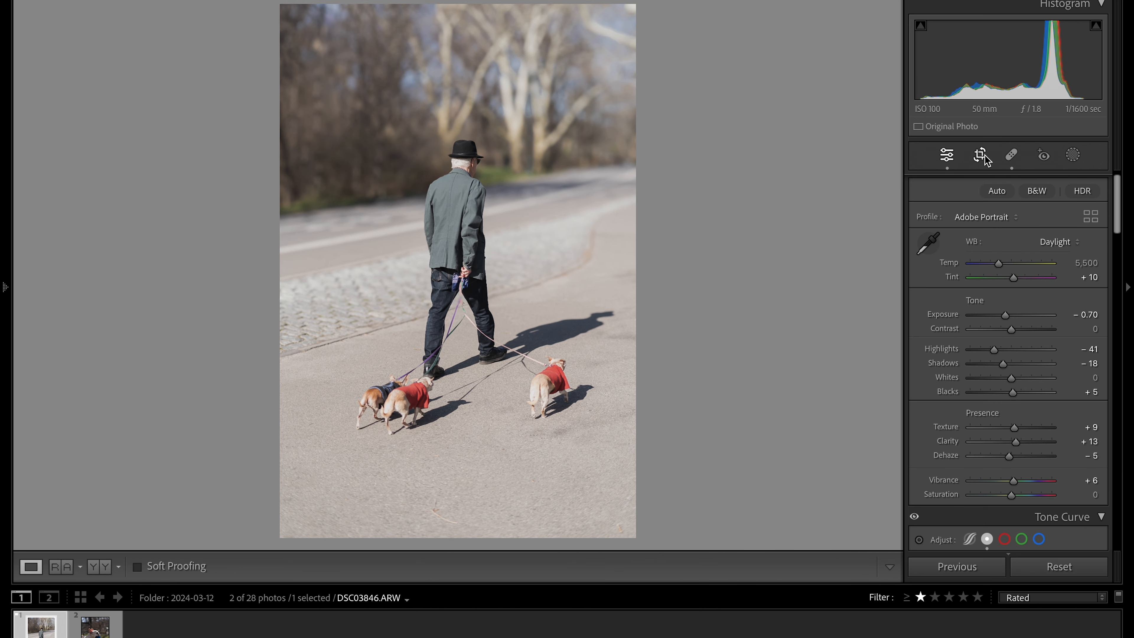